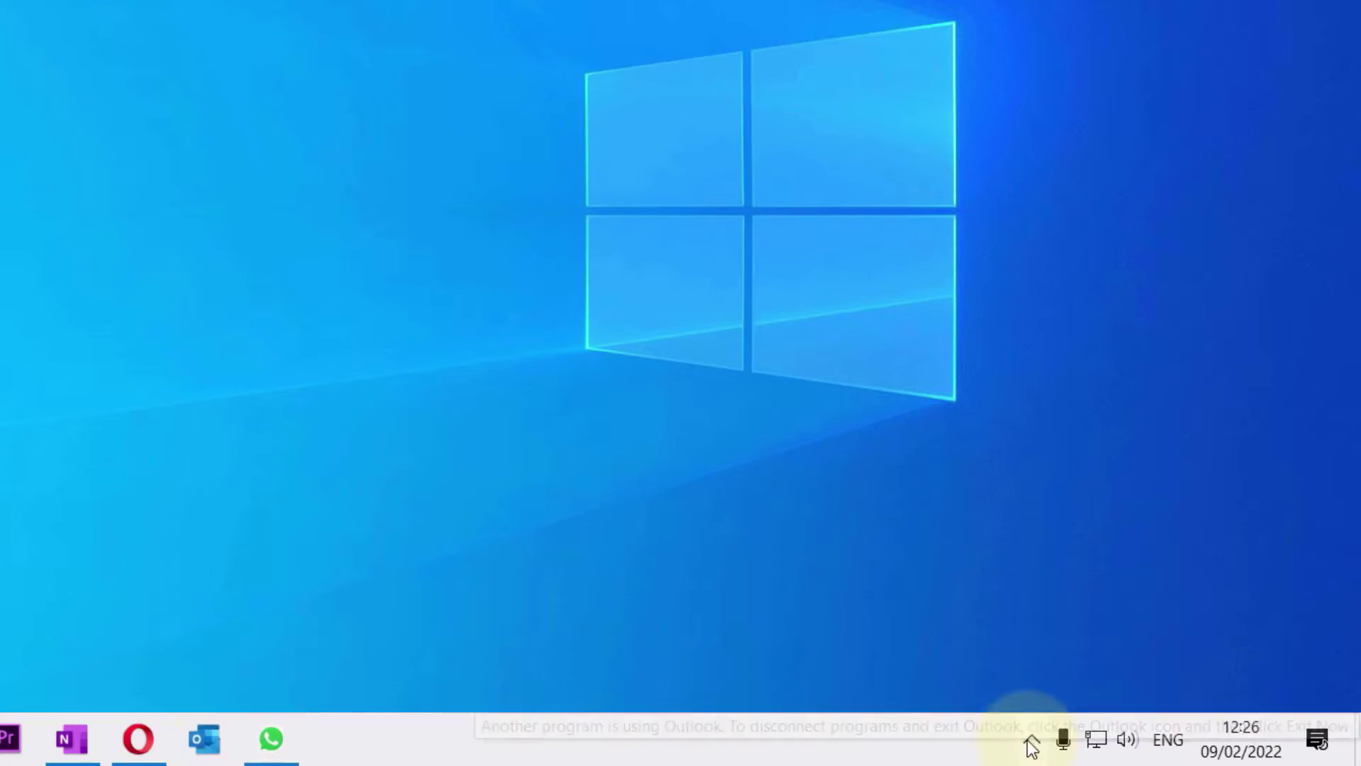
Show the hidden tray icons to find Outlook's 'another program is using Outlook' warning icon
left_click(1030, 737)
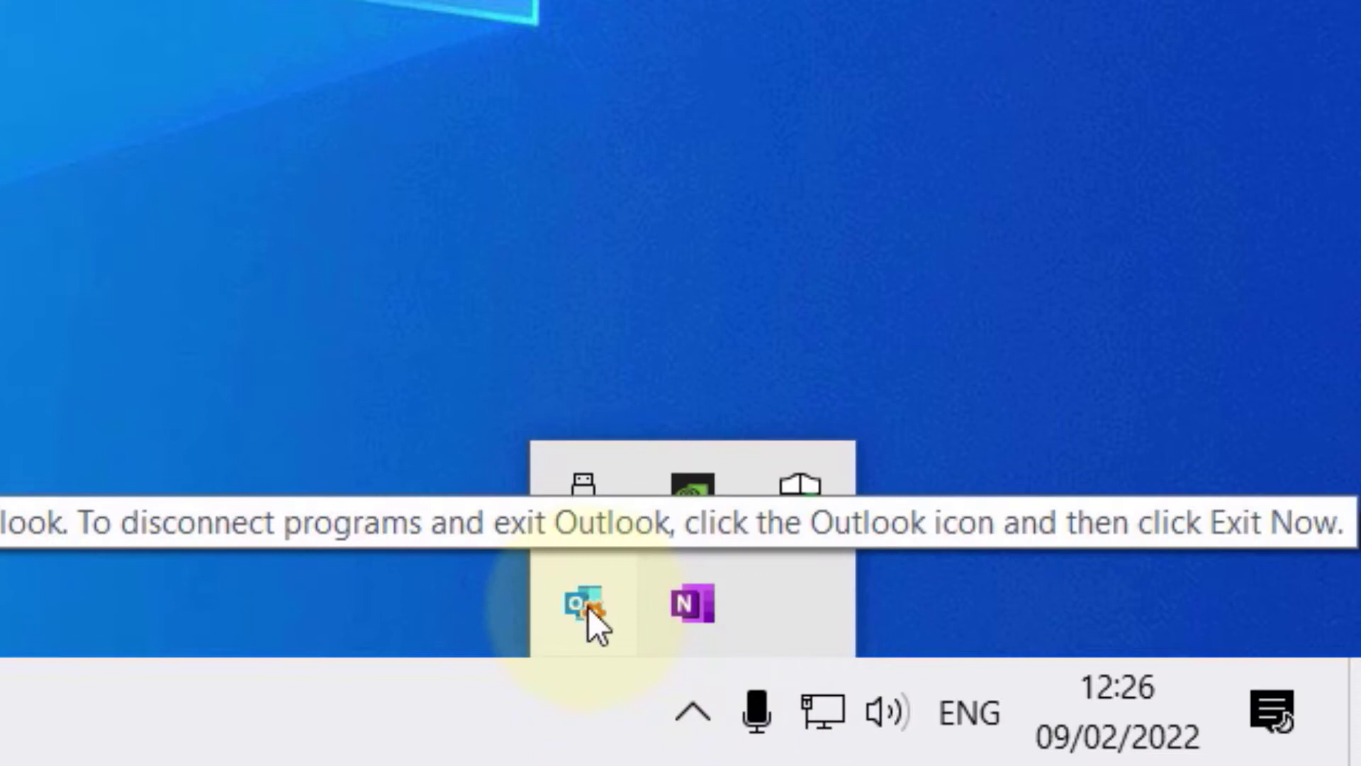
Exit Outlook with Exit Now from its tray icon, then recheck the hidden icons for its return
right_click(597, 611)
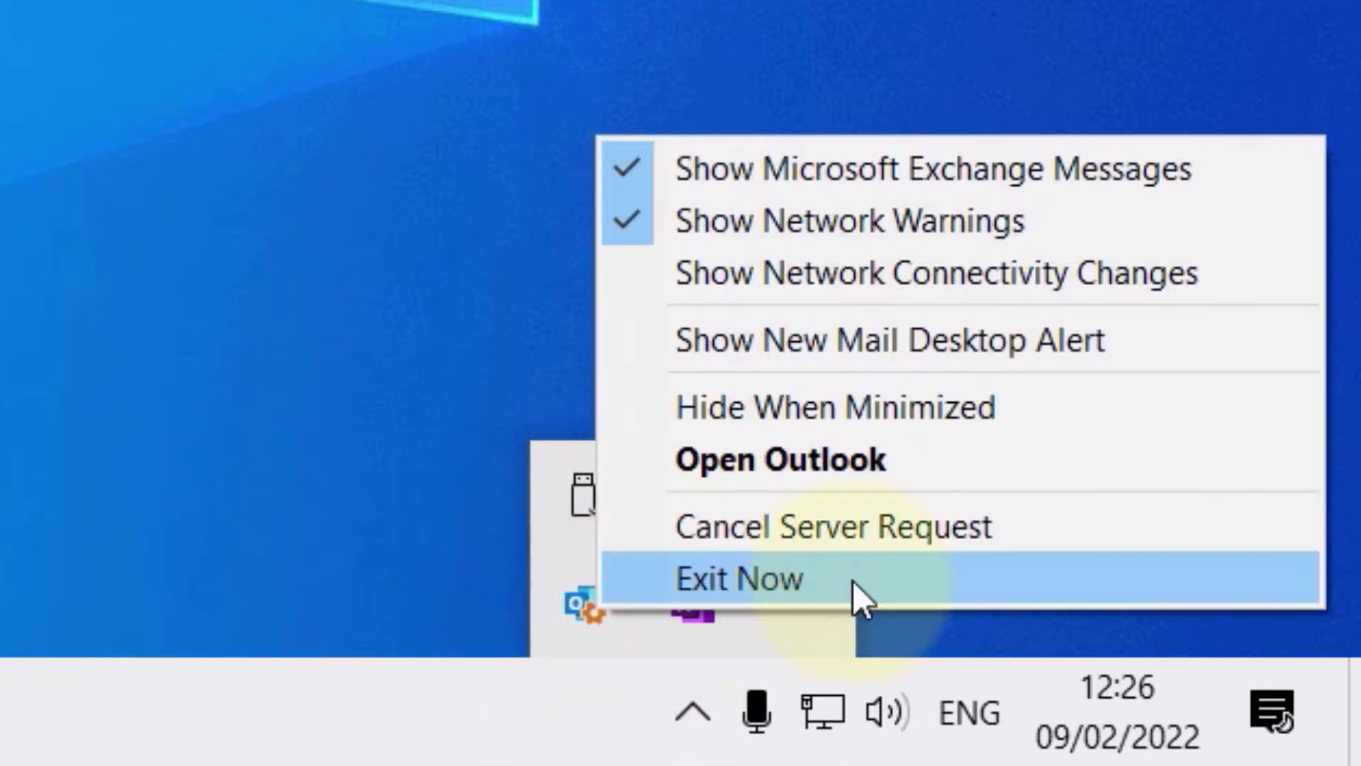
left_click(852, 580)
left_click(312, 535)
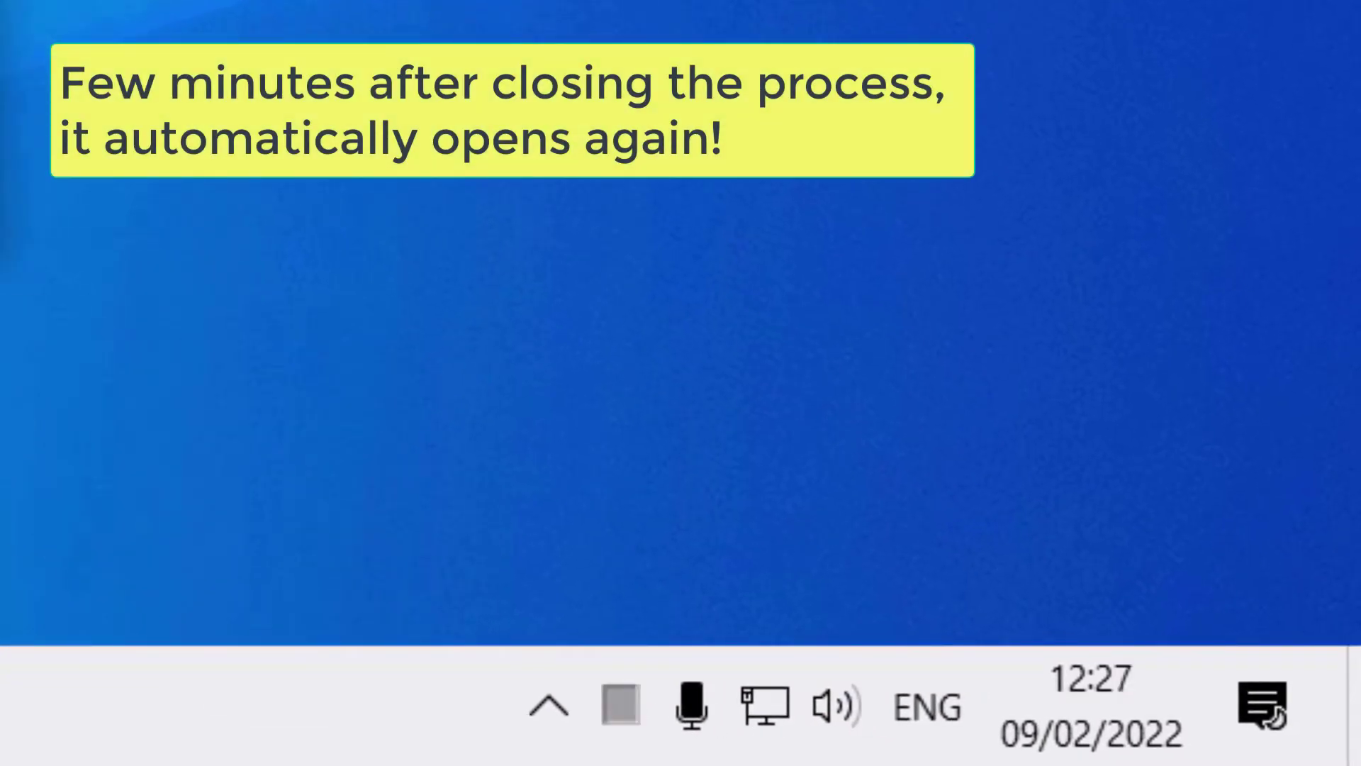
left_click(624, 709)
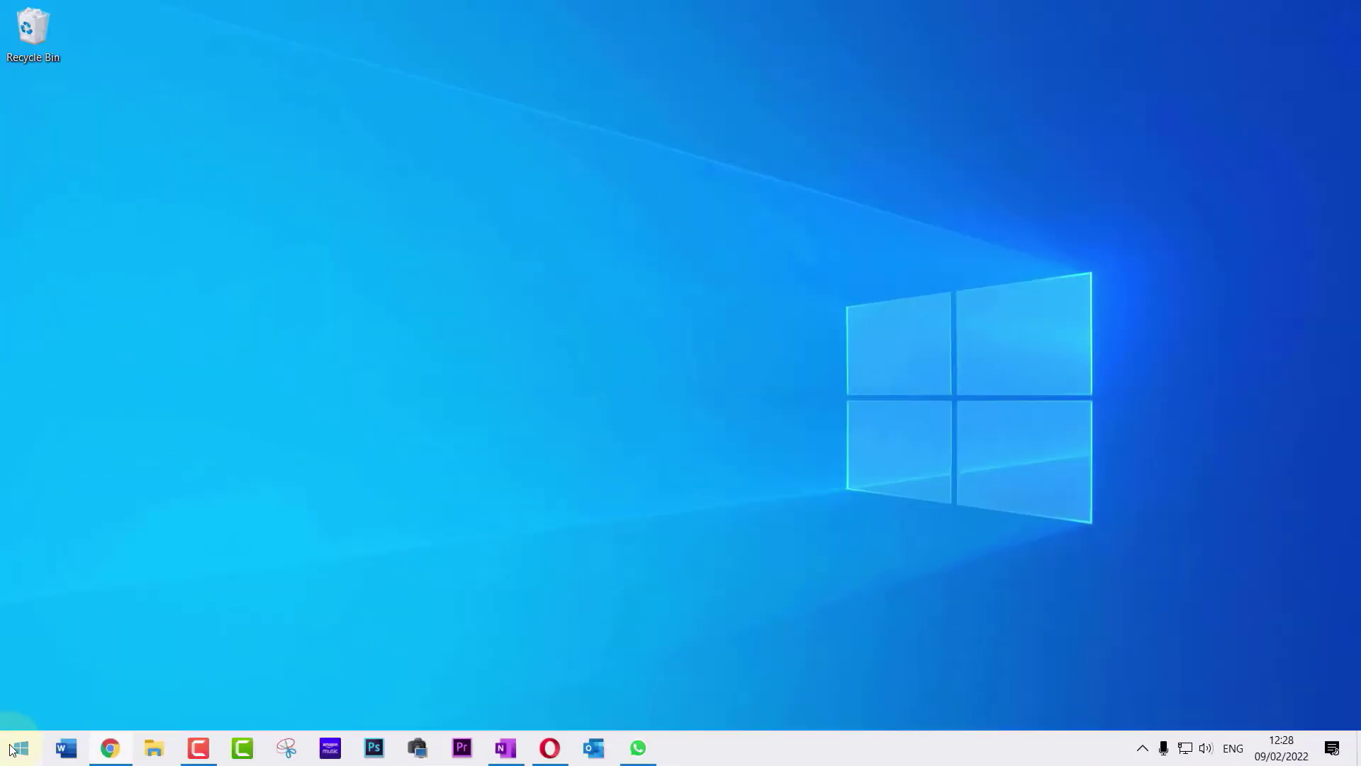
Launch Task Manager by searching 'tas' from the Start menu
left_click(16, 748)
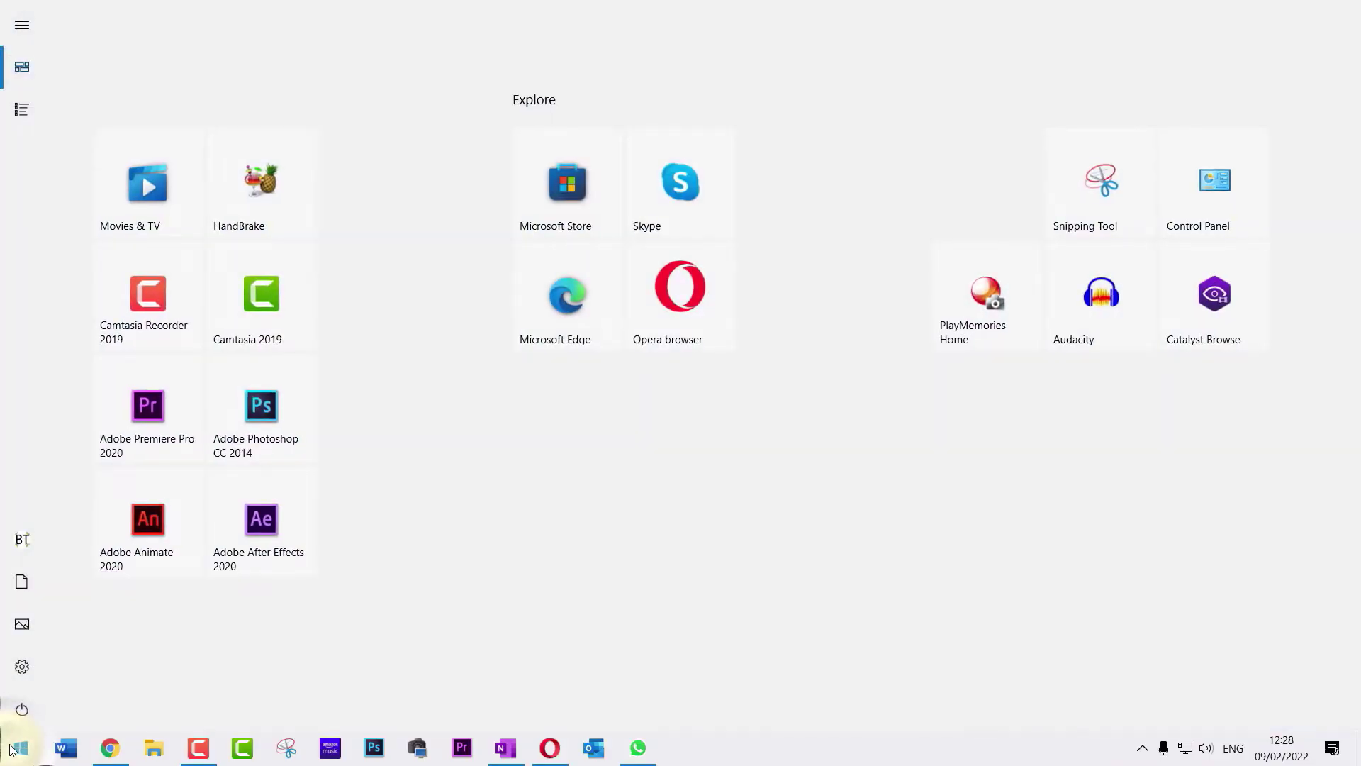
type("tas")
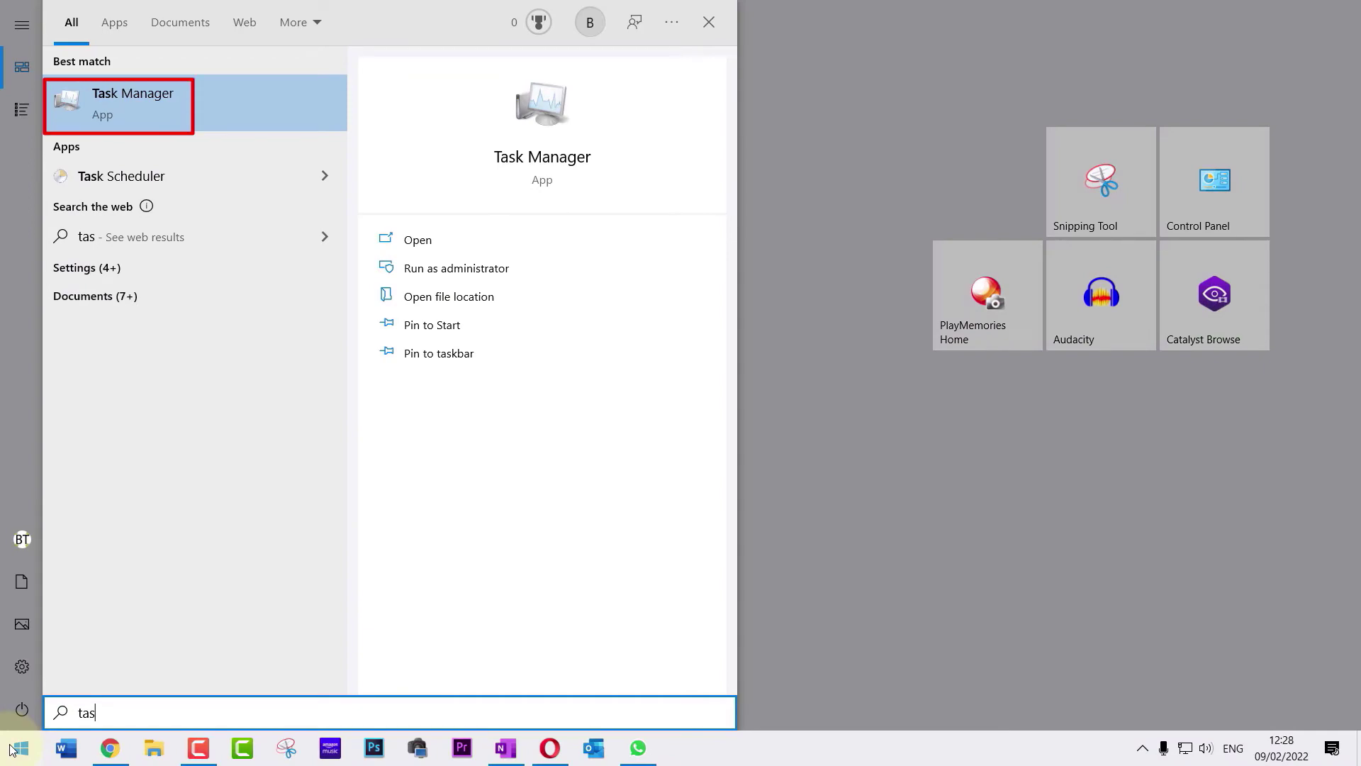
key("Return")
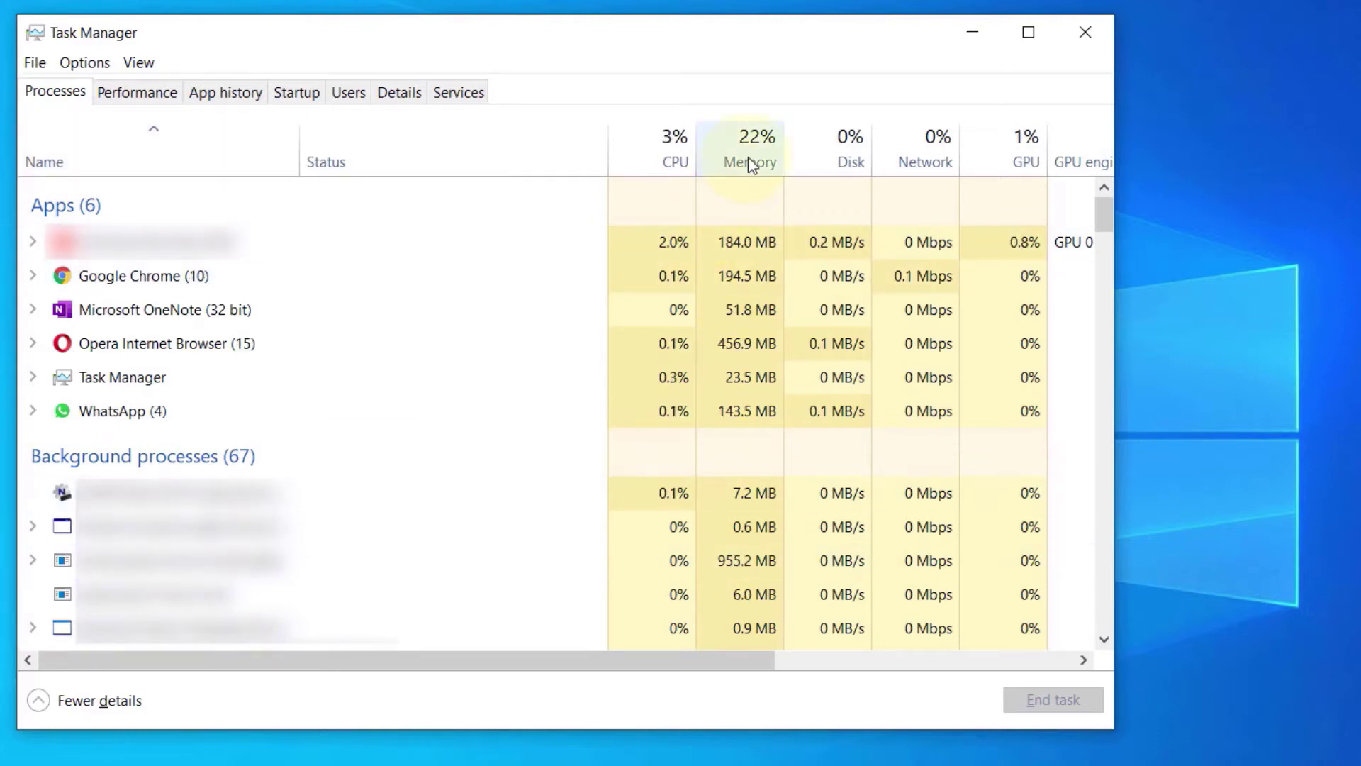
End the Microsoft Outlook (32 bit) background process, confirm the tray icon is gone, and close Task Manager
left_click(34, 444)
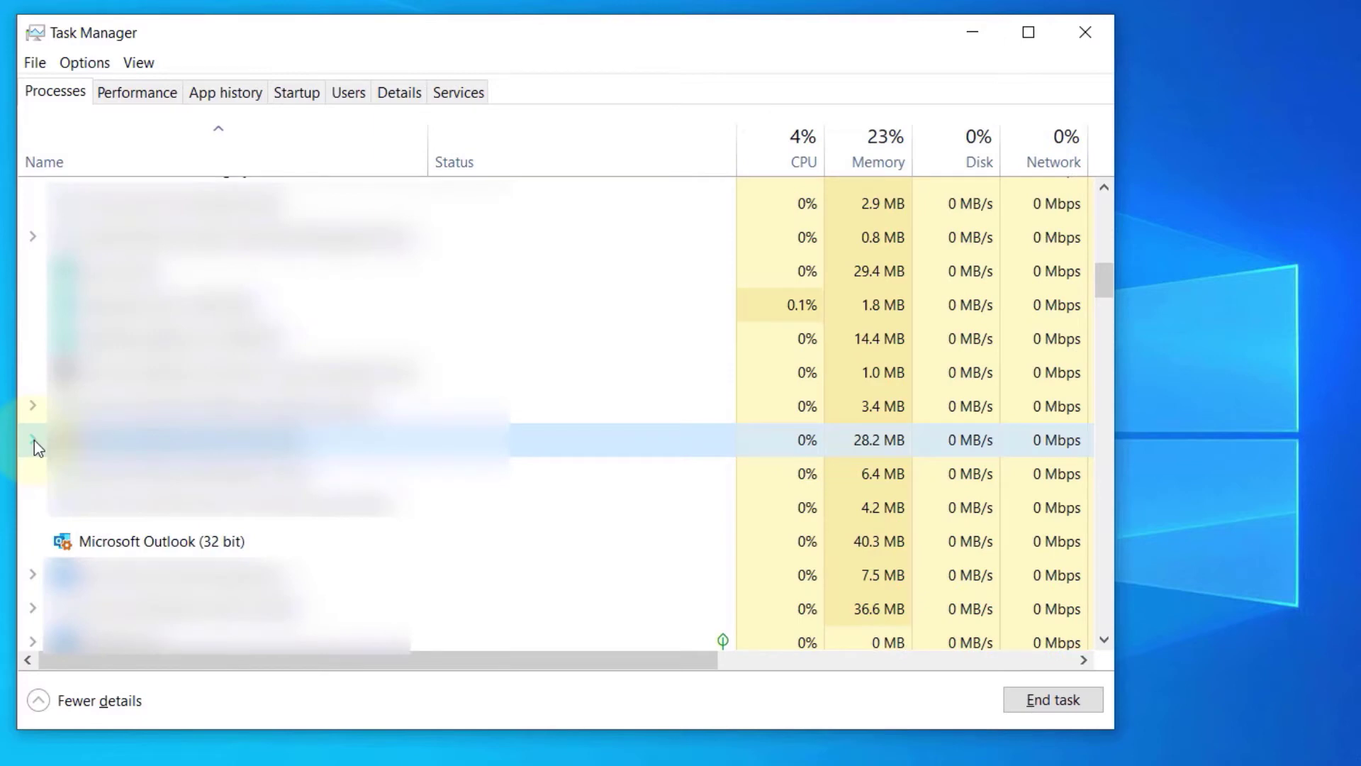
left_click(128, 536)
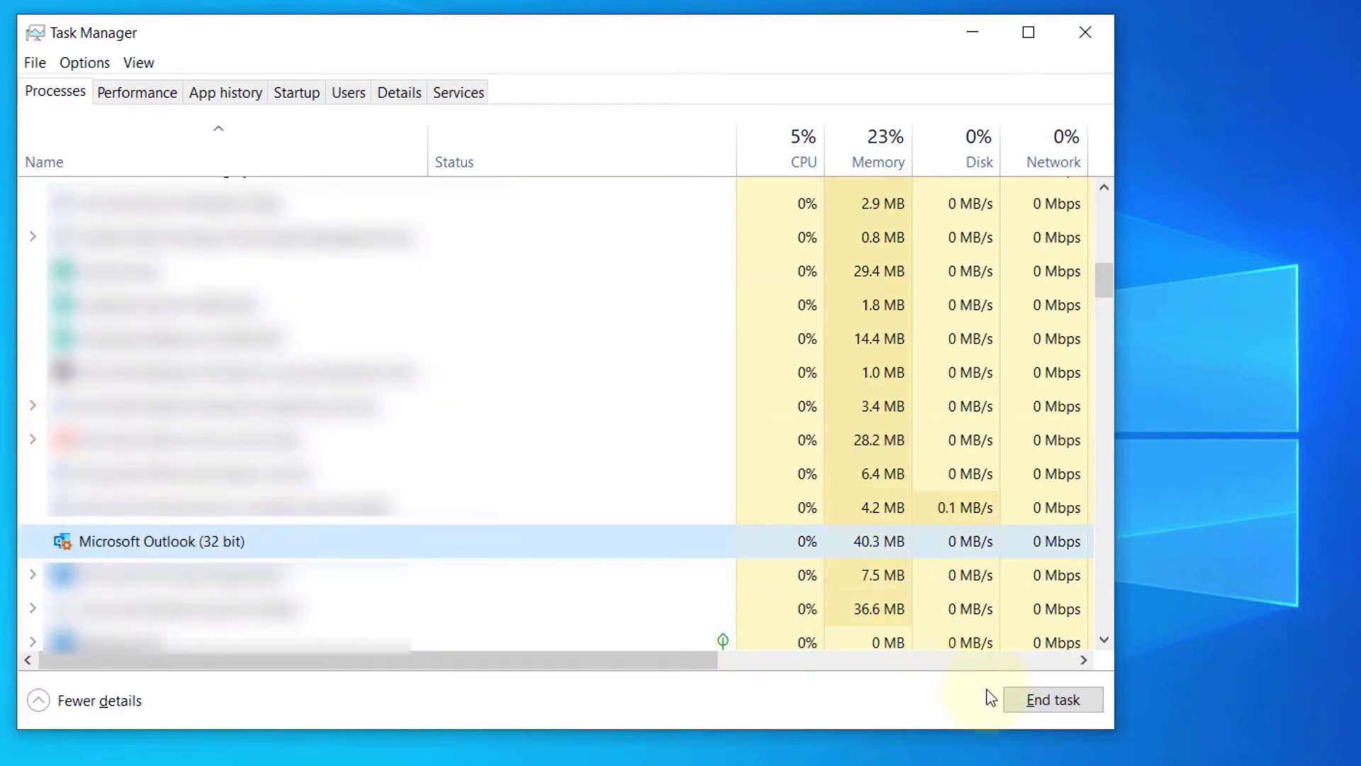
left_click(1048, 697)
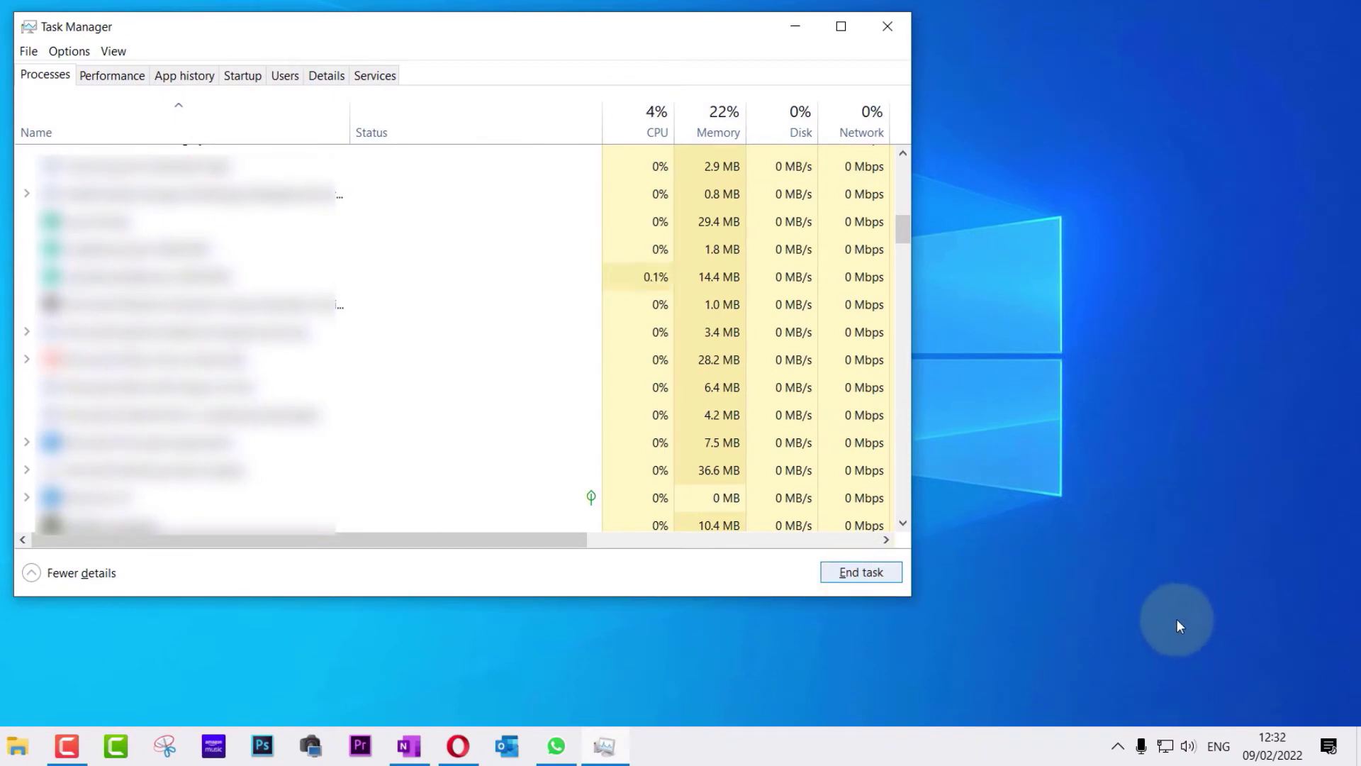
left_click(1118, 746)
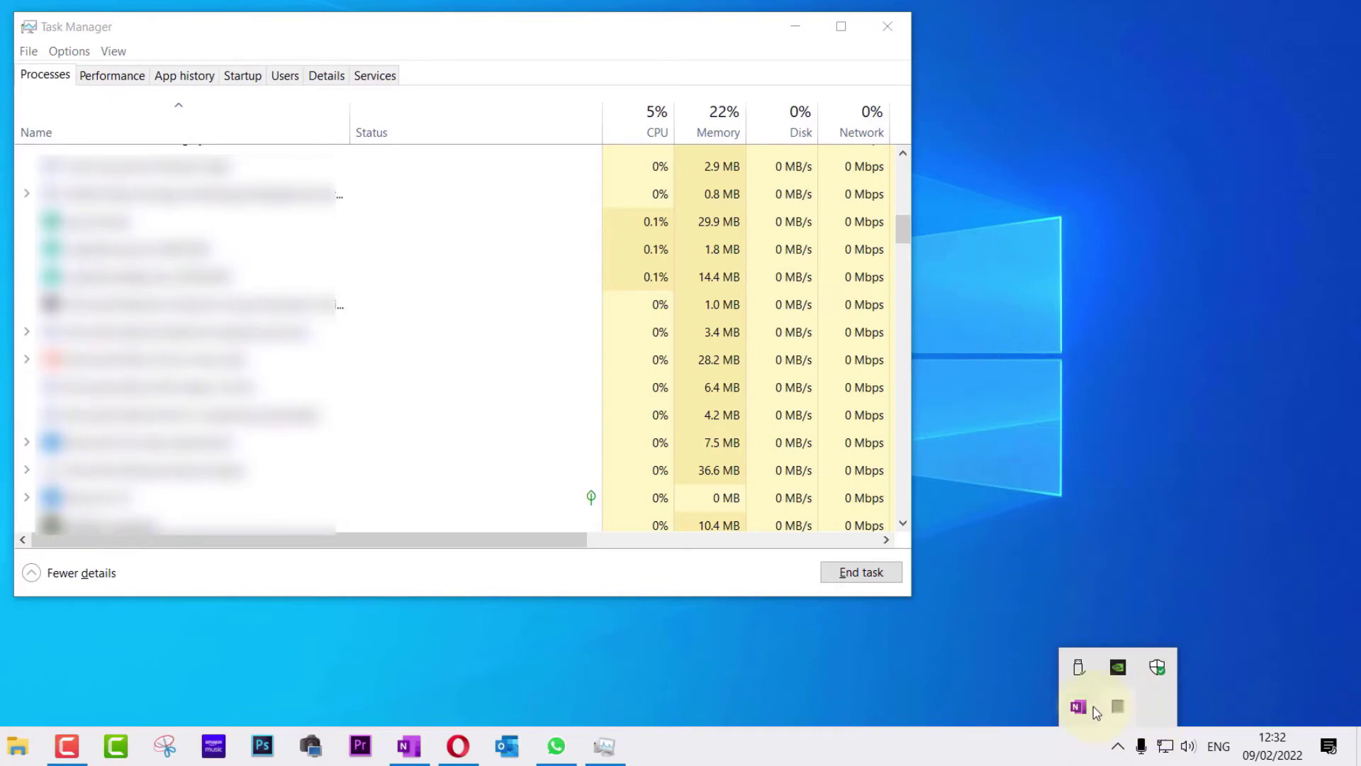
left_click(887, 26)
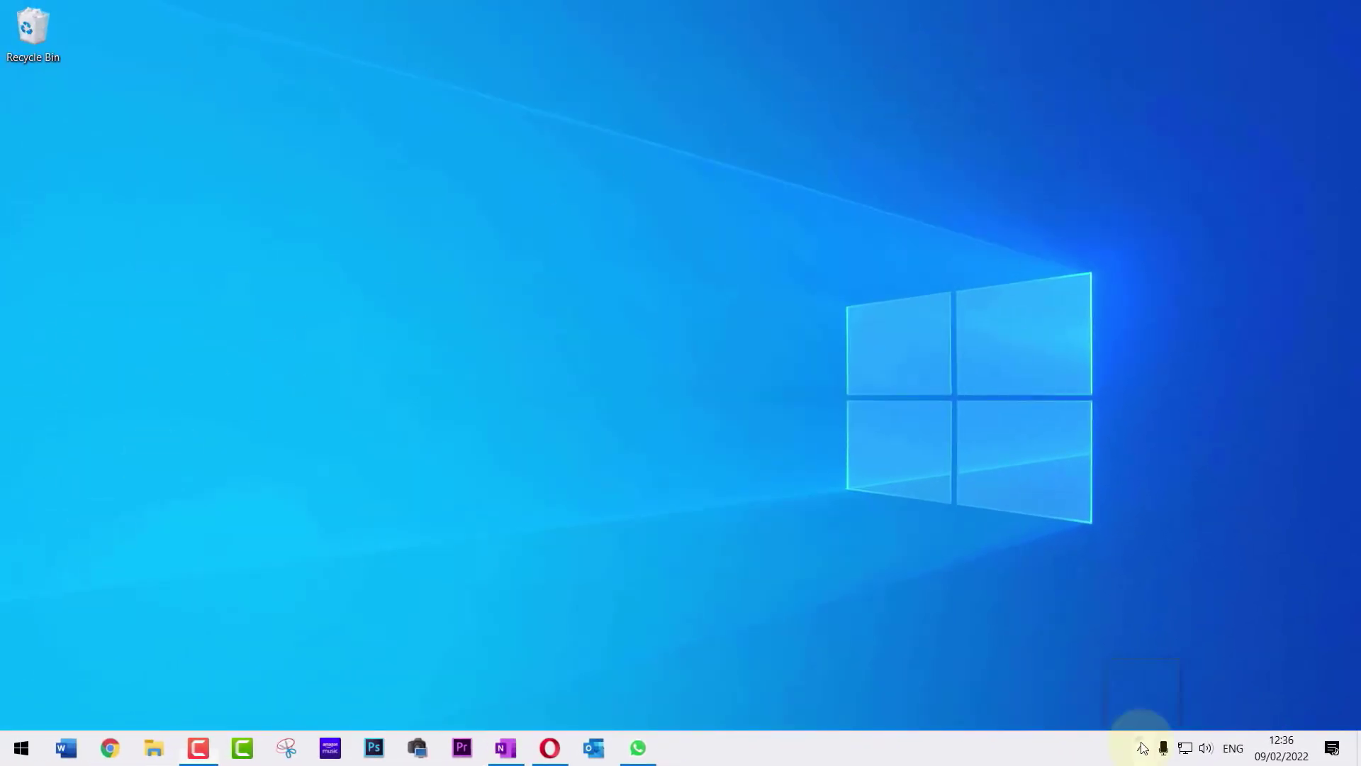
Restart the computer from the Start power menu, then check and close the hidden tray icons
left_click(1143, 747)
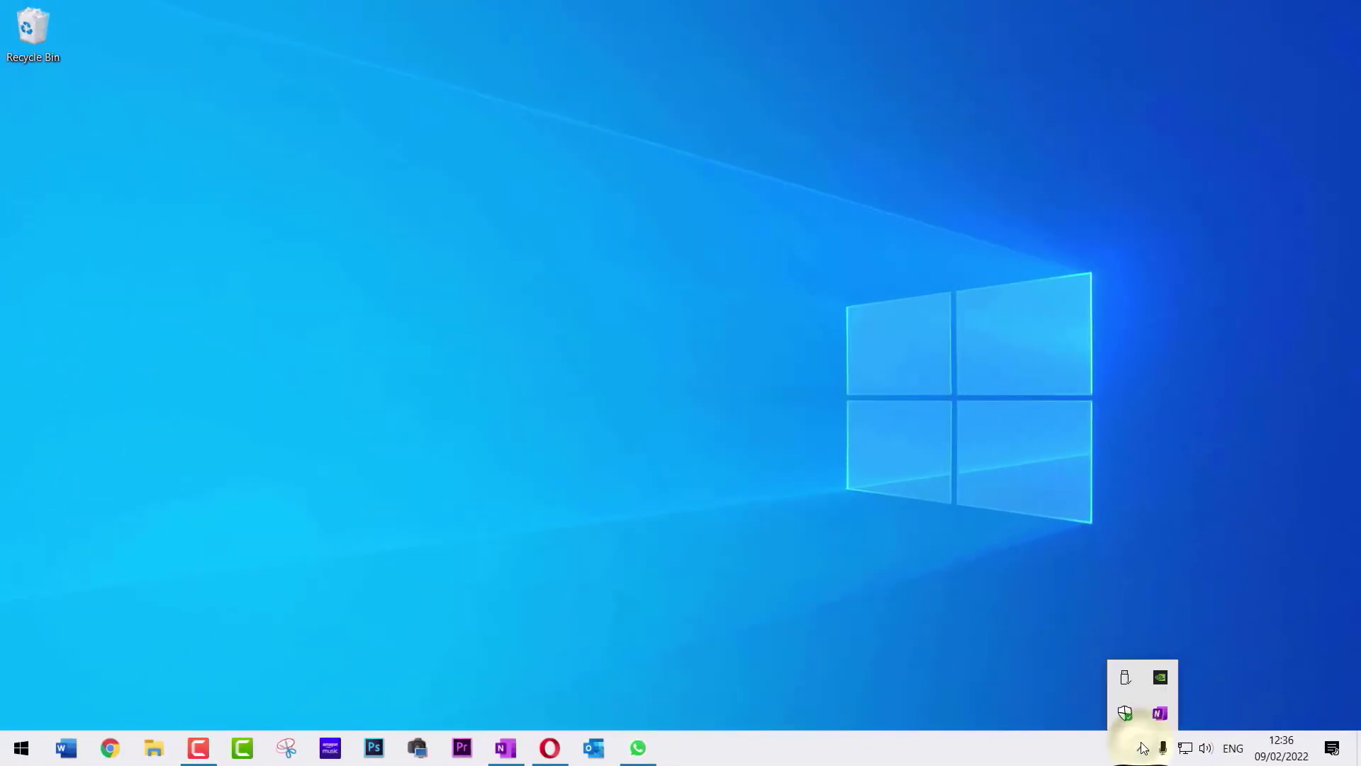
left_click(21, 747)
mouse_move(53, 709)
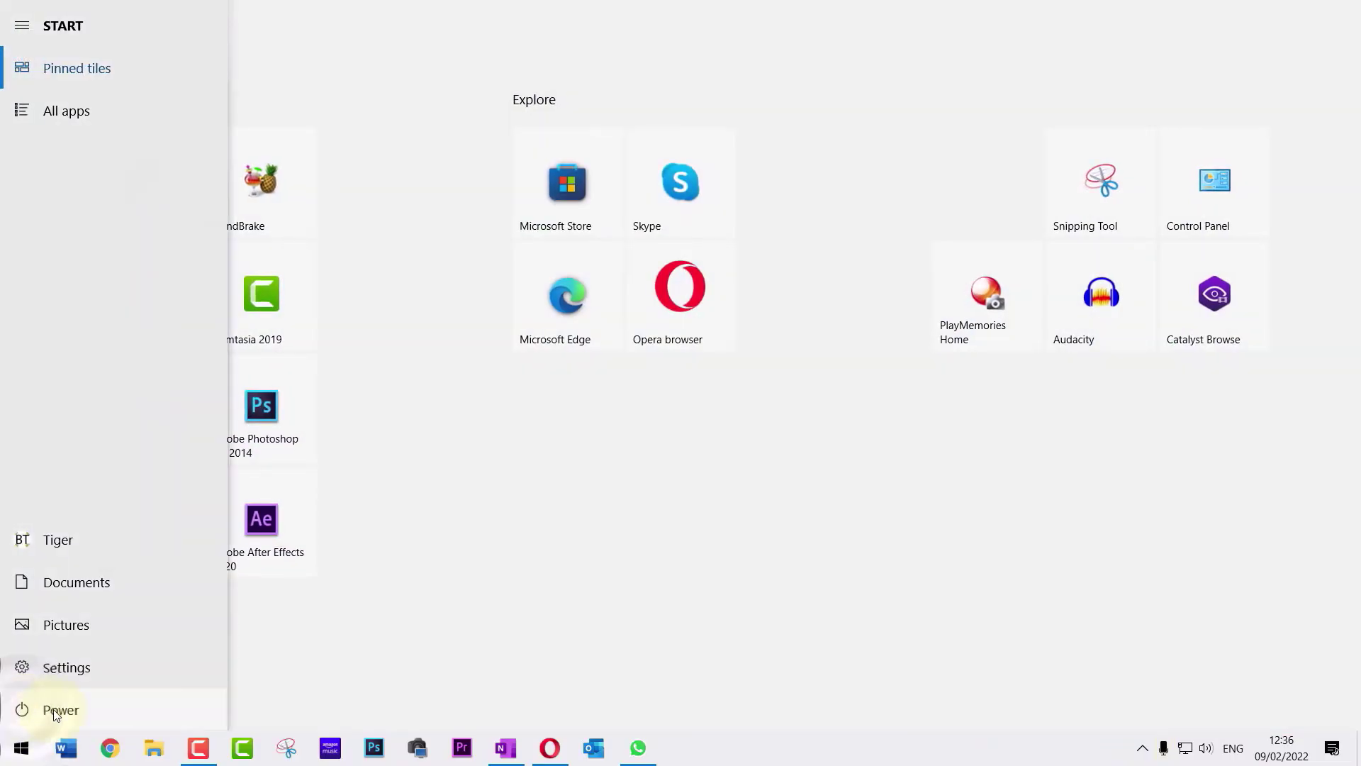
left_click(22, 710)
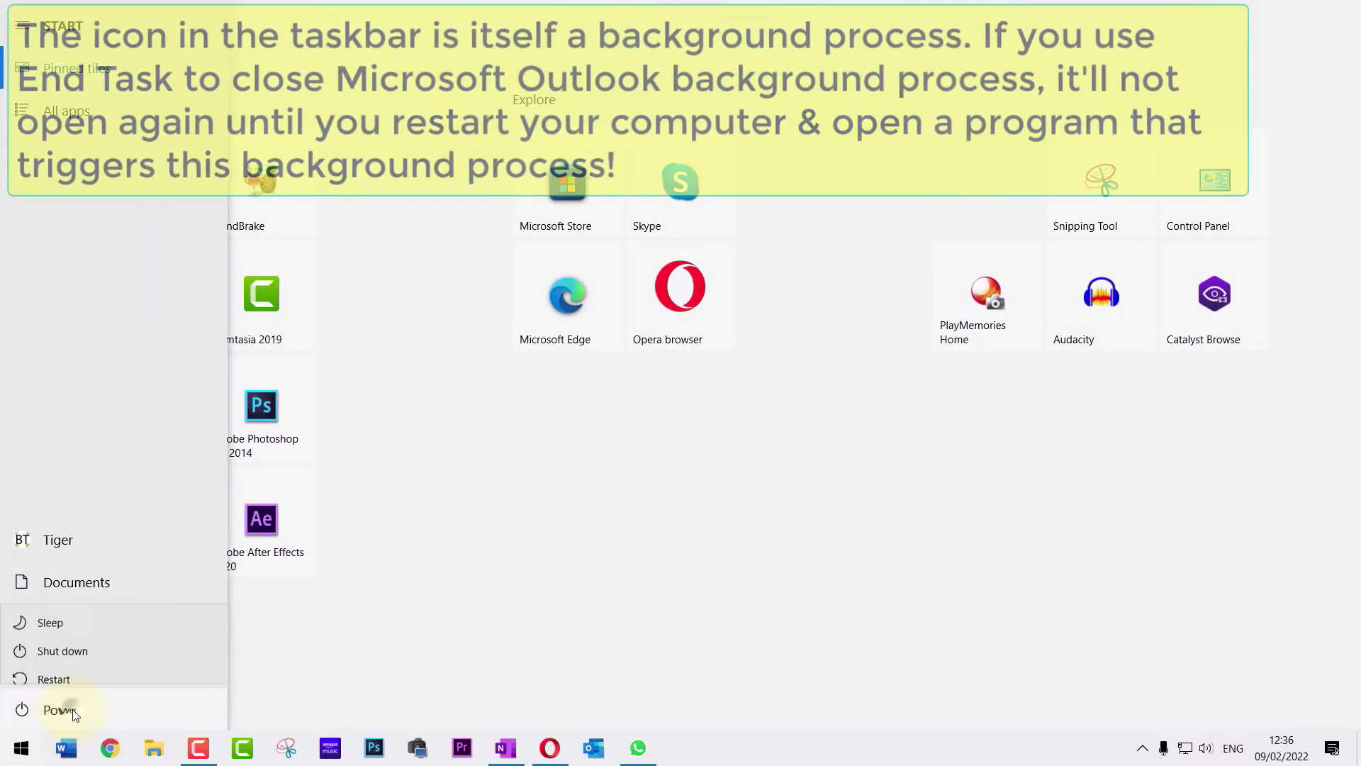
left_click(85, 665)
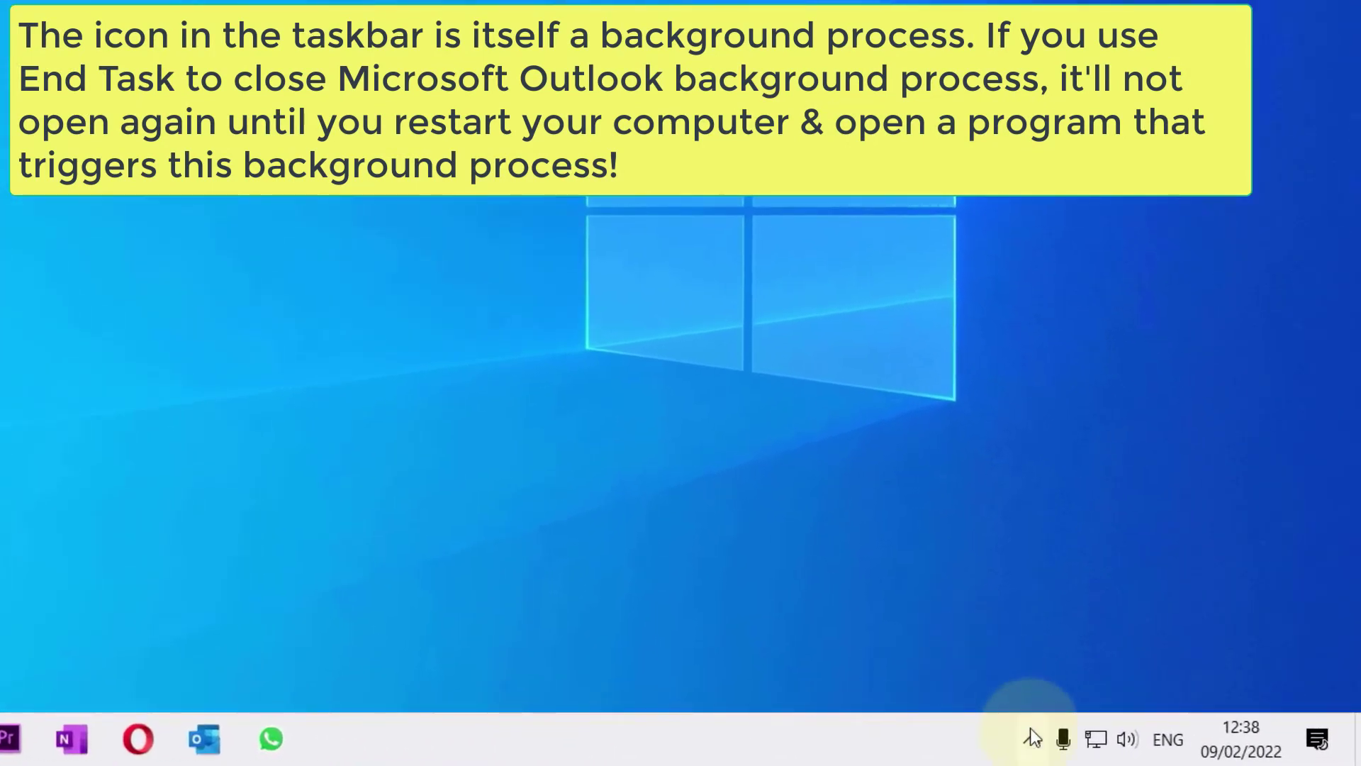
left_click(1033, 739)
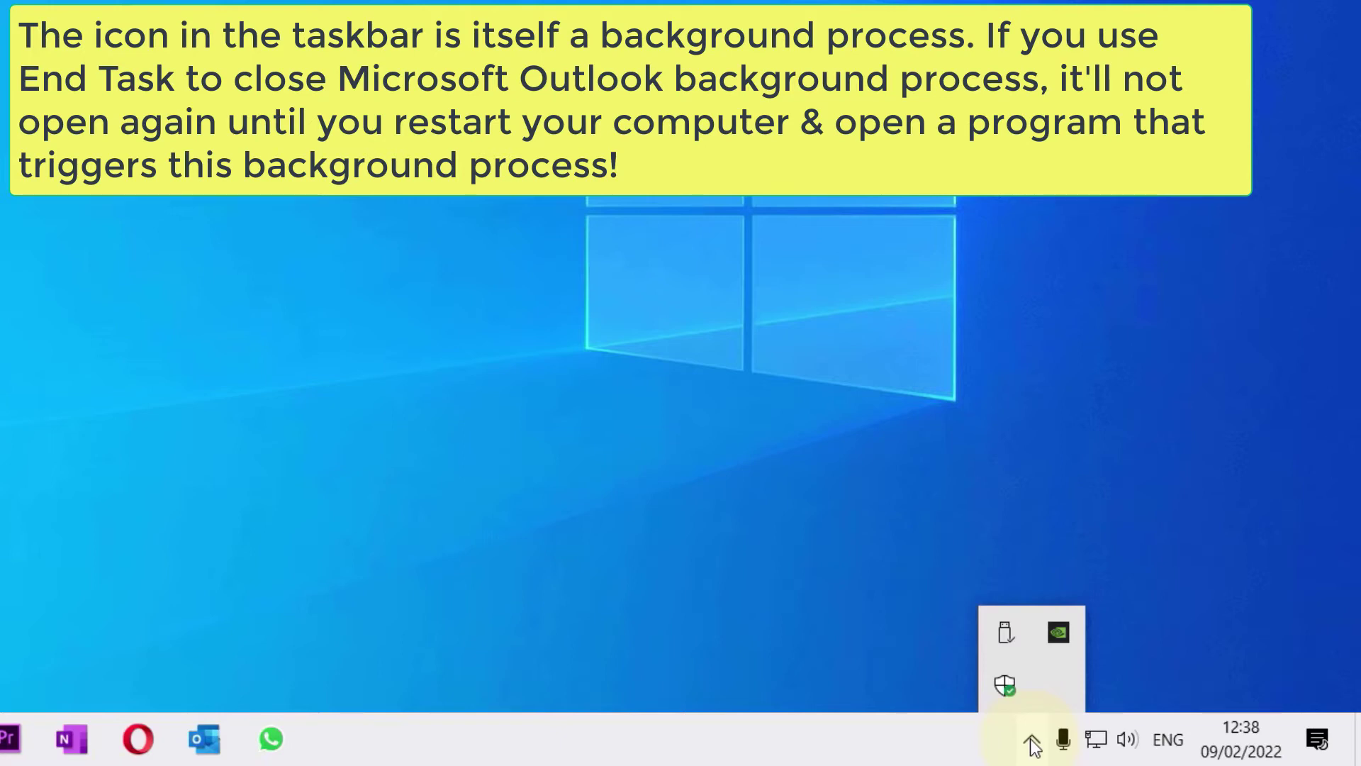
left_click(1031, 738)
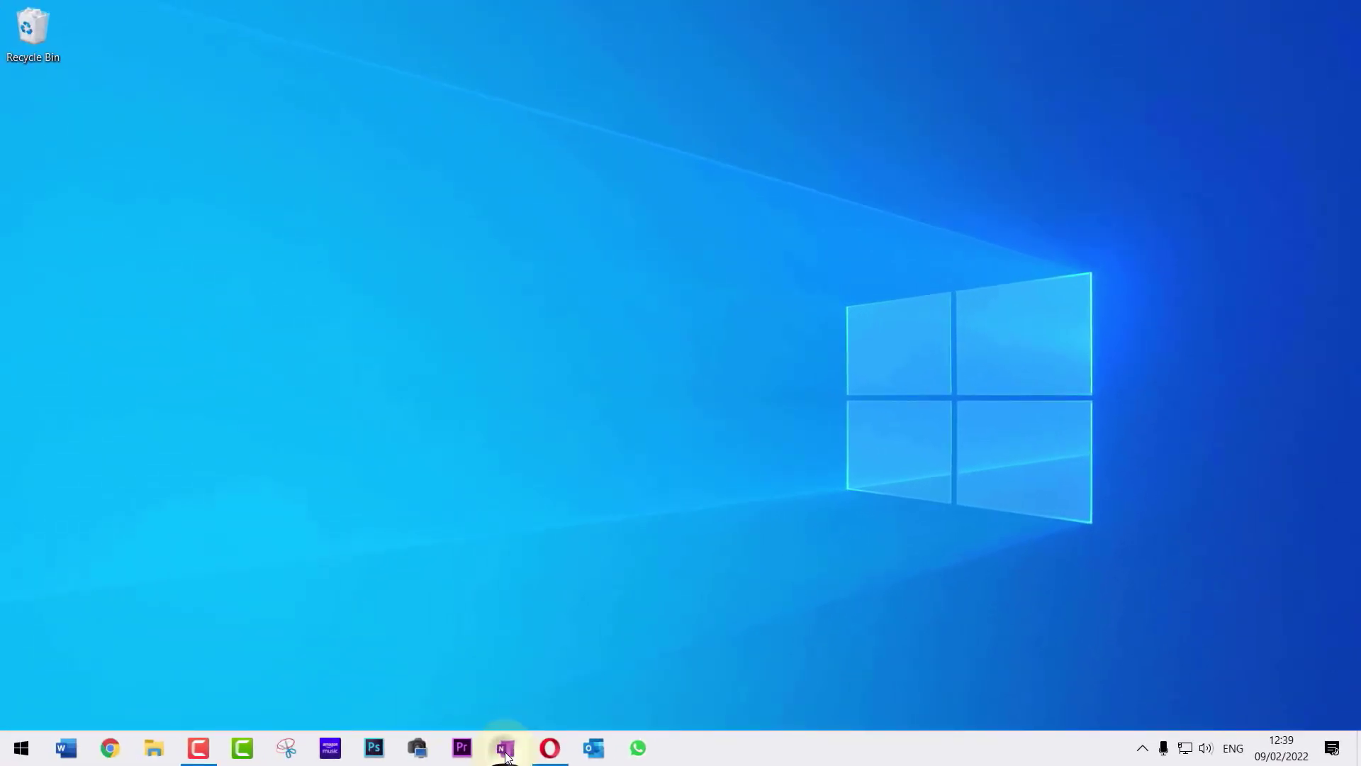
Launch OneNote on the Ink to Math page and show the hidden tray icons
left_click(507, 755)
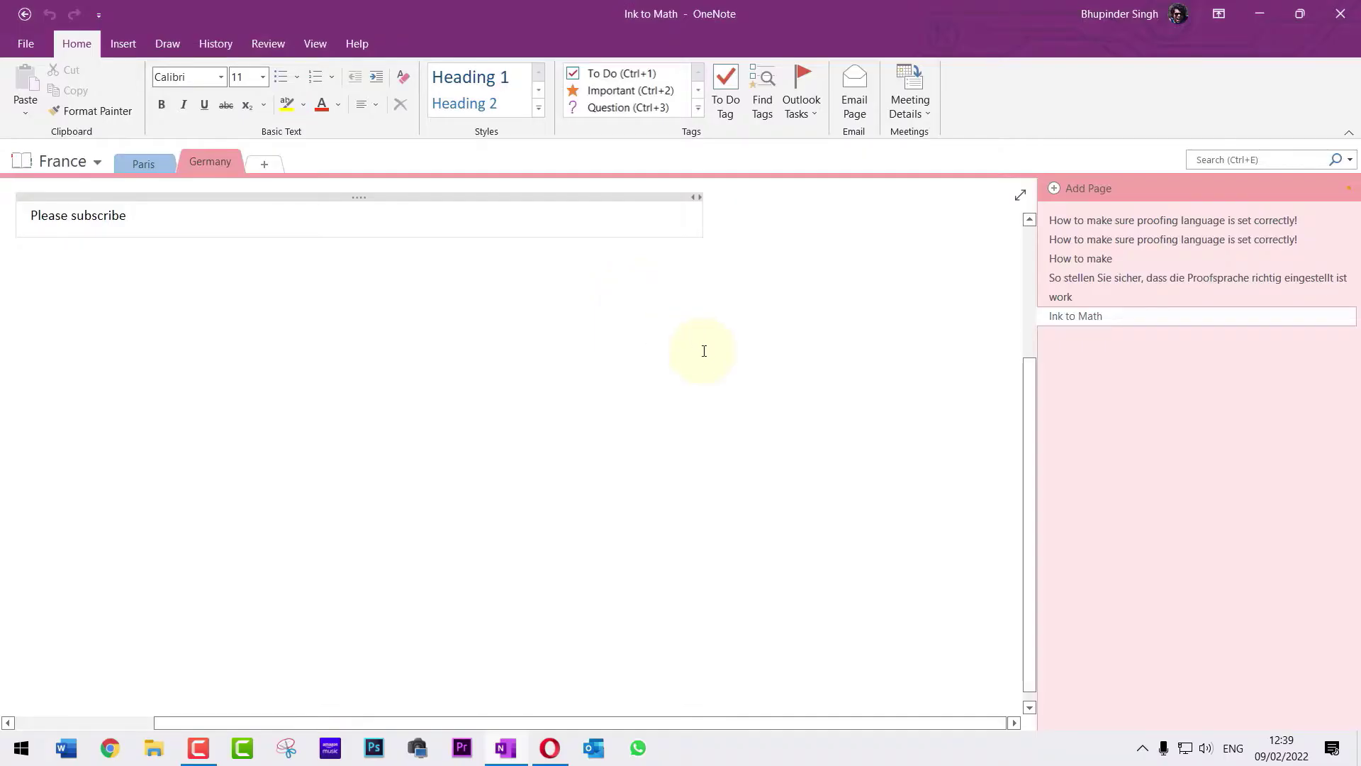
left_click(1142, 749)
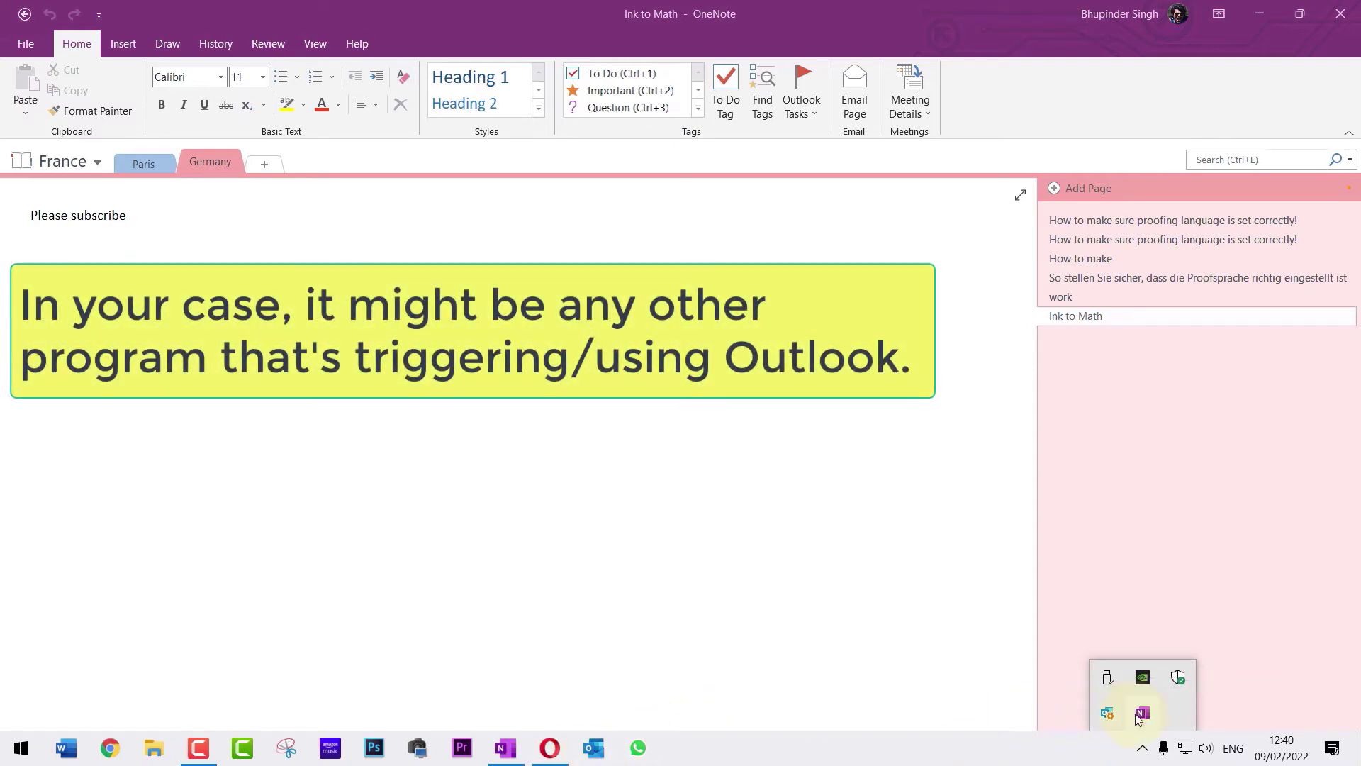
Close the OneNote window and its background tray icon
left_click(1340, 13)
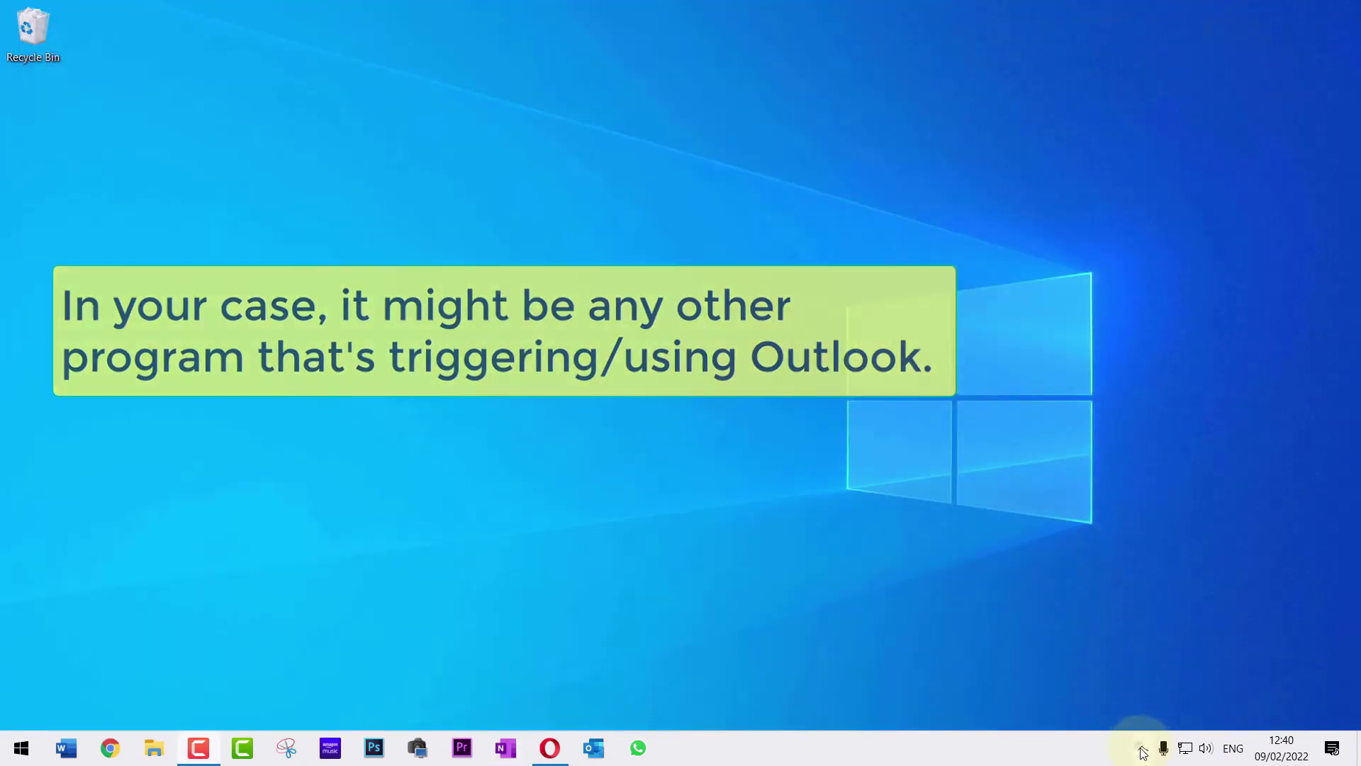
left_click(1143, 749)
right_click(1143, 713)
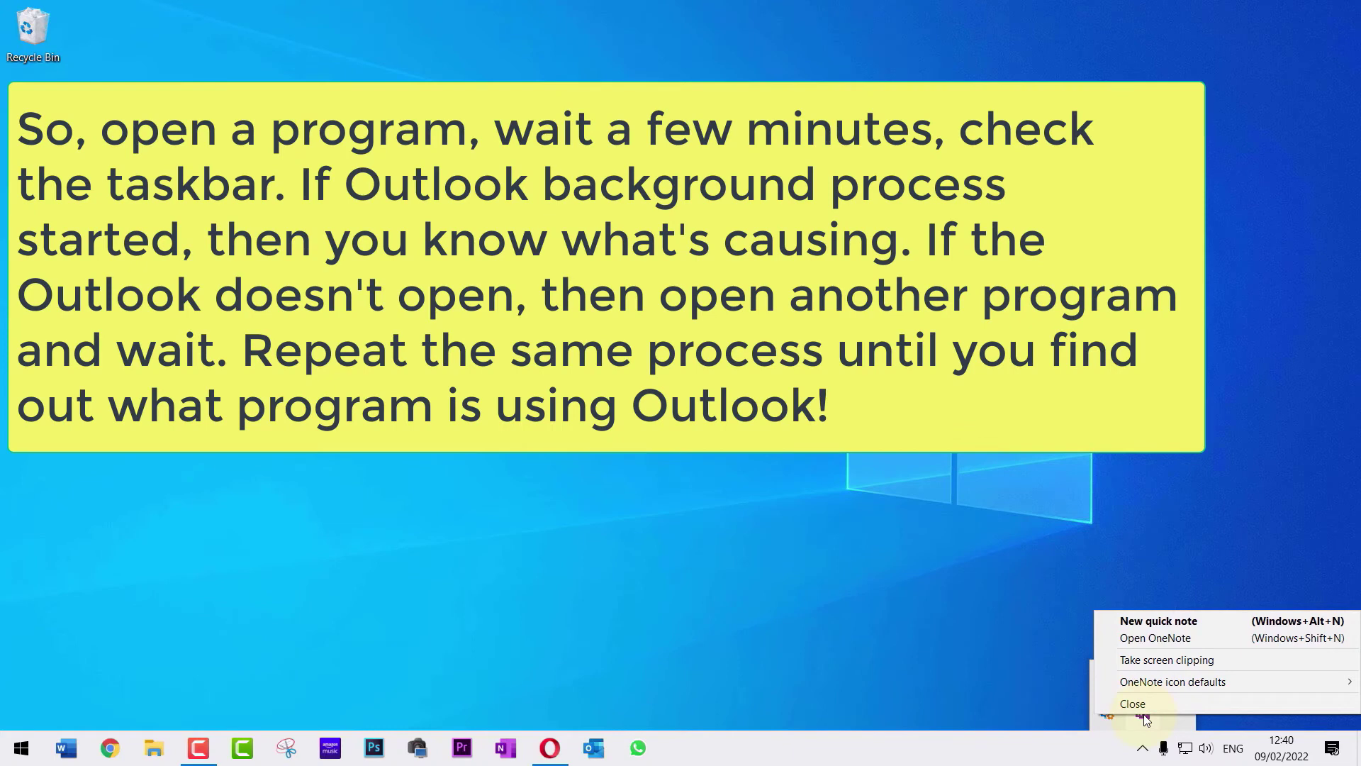
left_click(1133, 704)
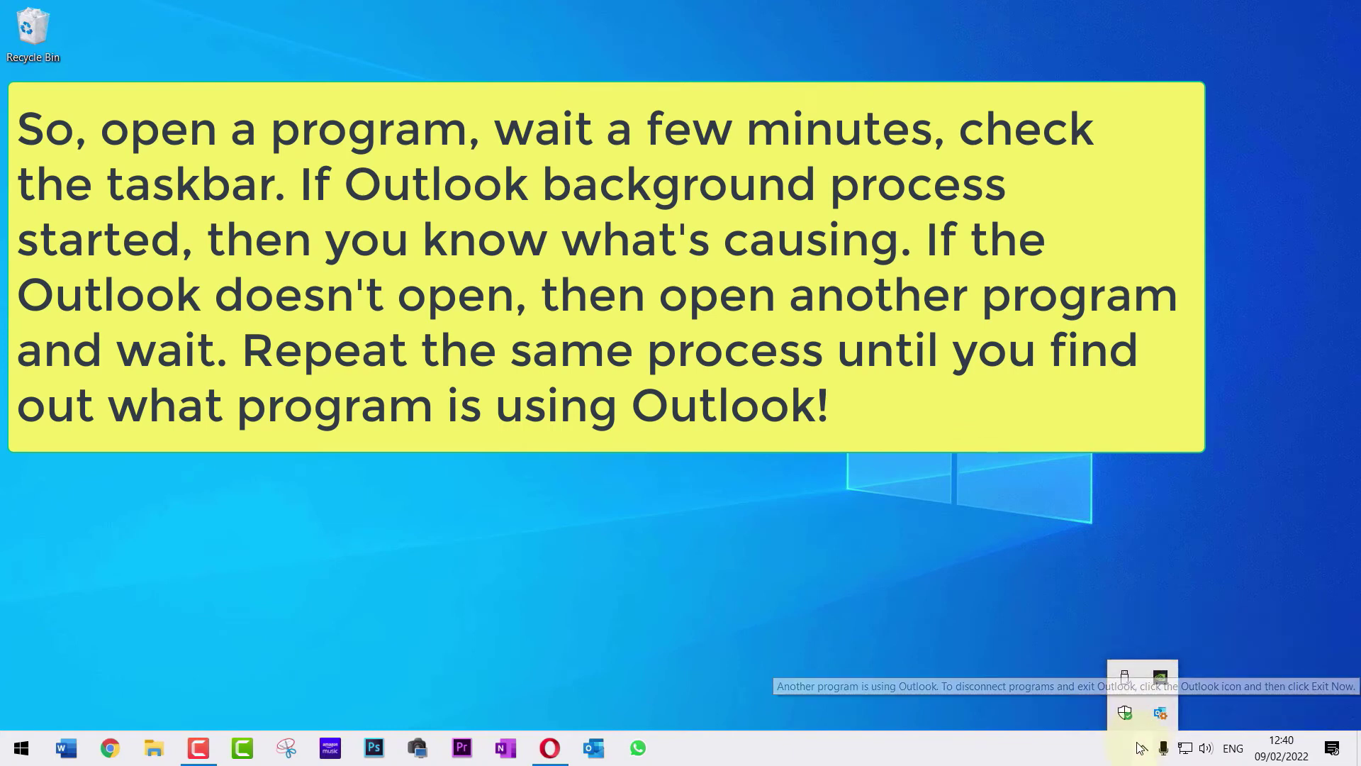
Exit Outlook's background process from its tray icon and recheck the hidden icons
right_click(1160, 712)
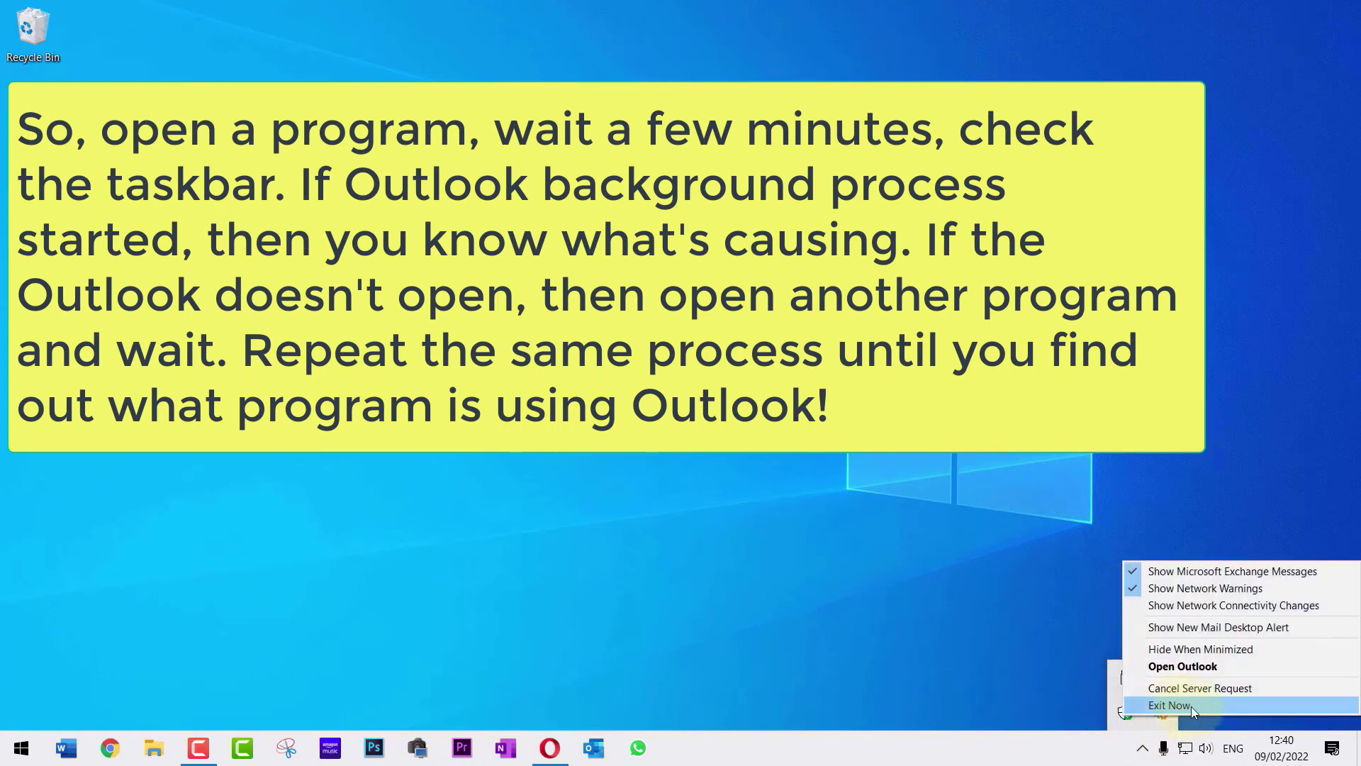
left_click(1192, 709)
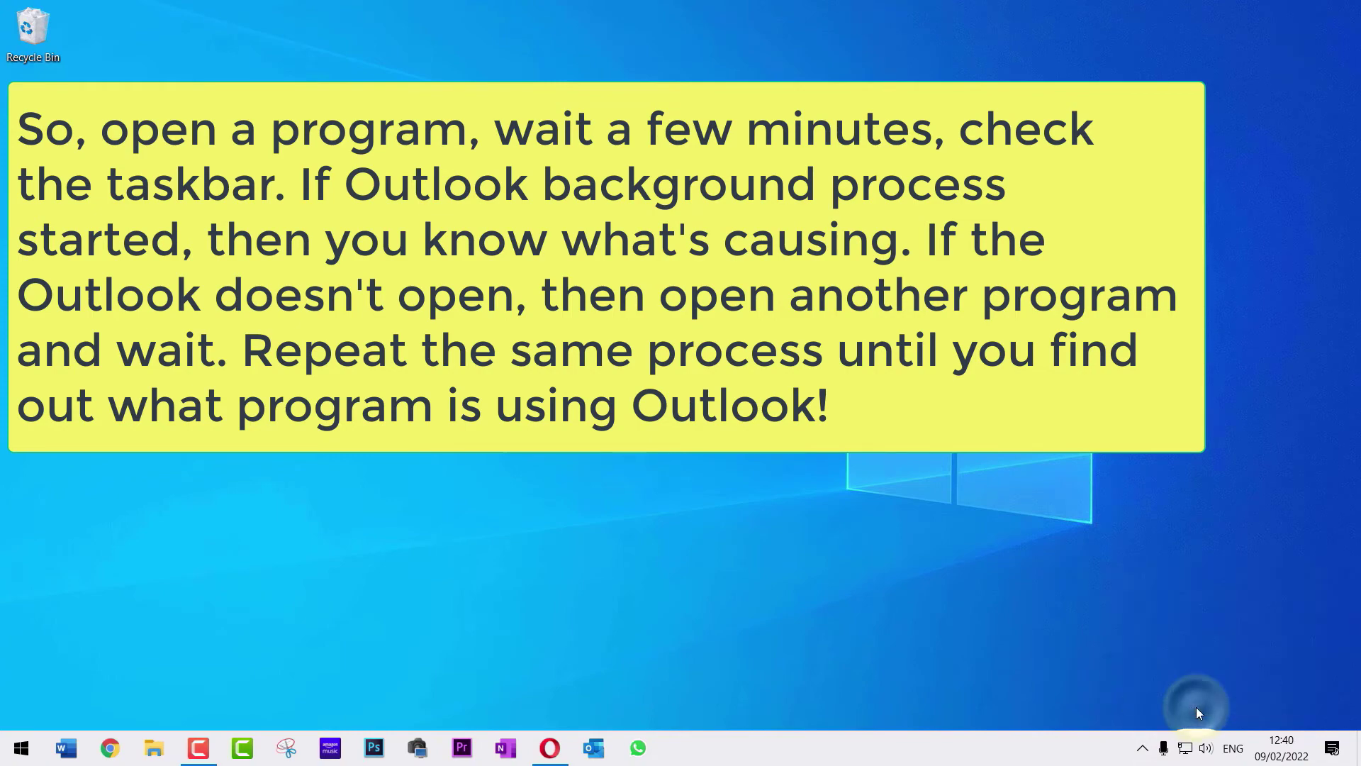
left_click(1142, 749)
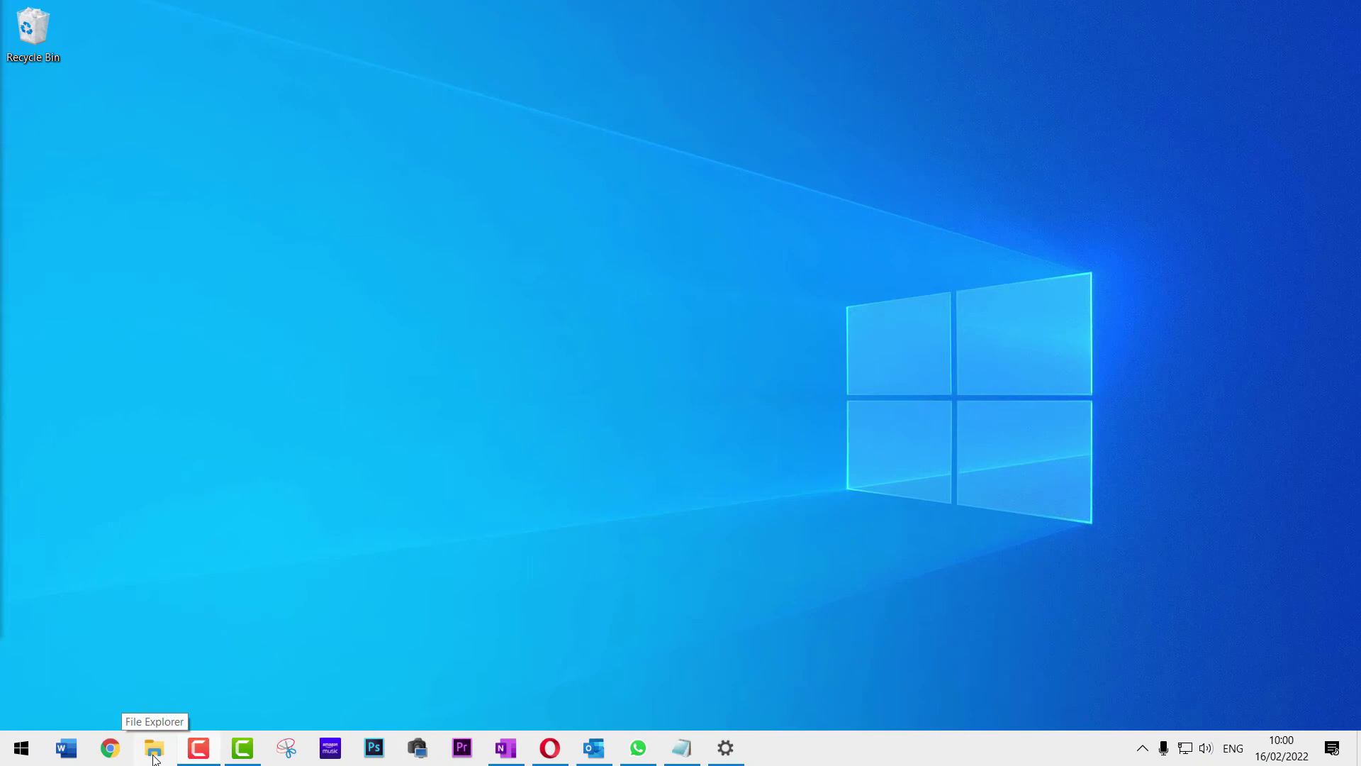
Return to the OneNote note and switch to the How to make page
left_click(154, 748)
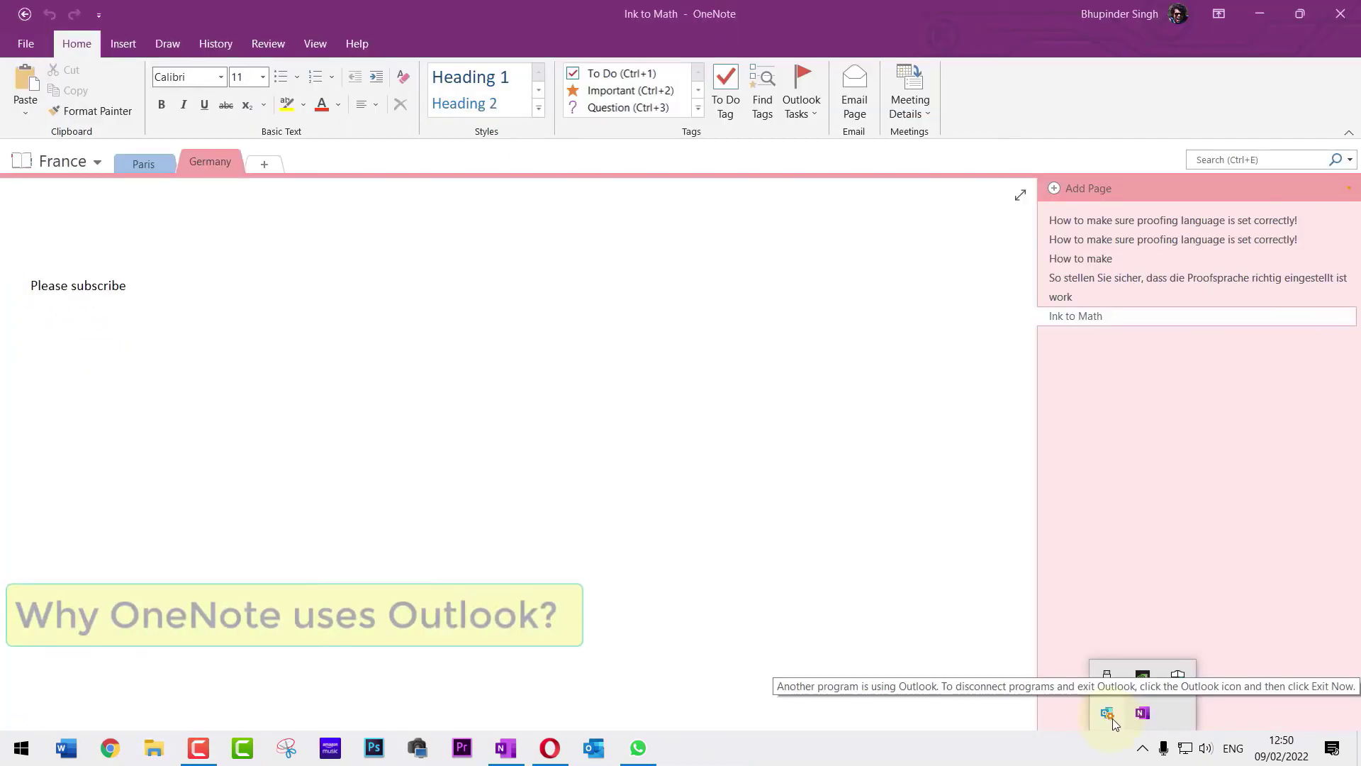
left_click(465, 325)
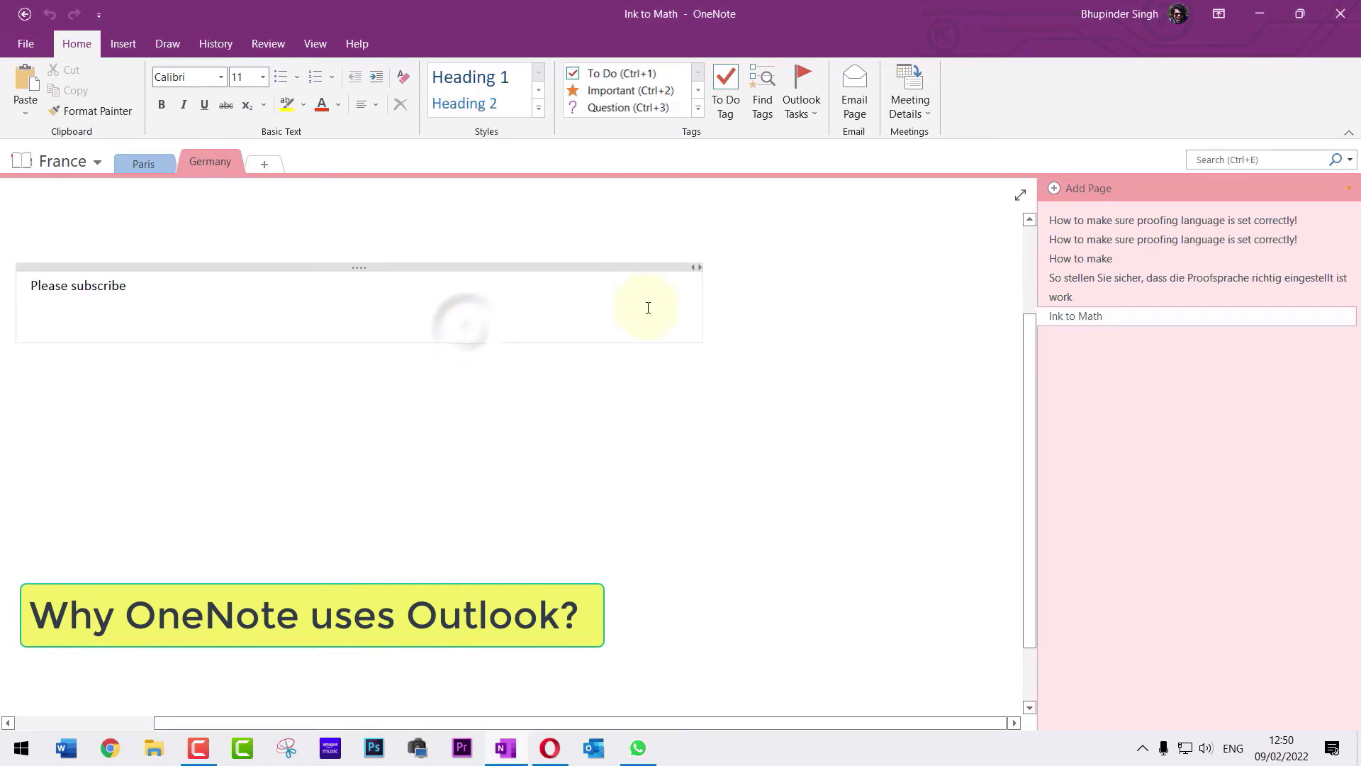
left_click(1138, 259)
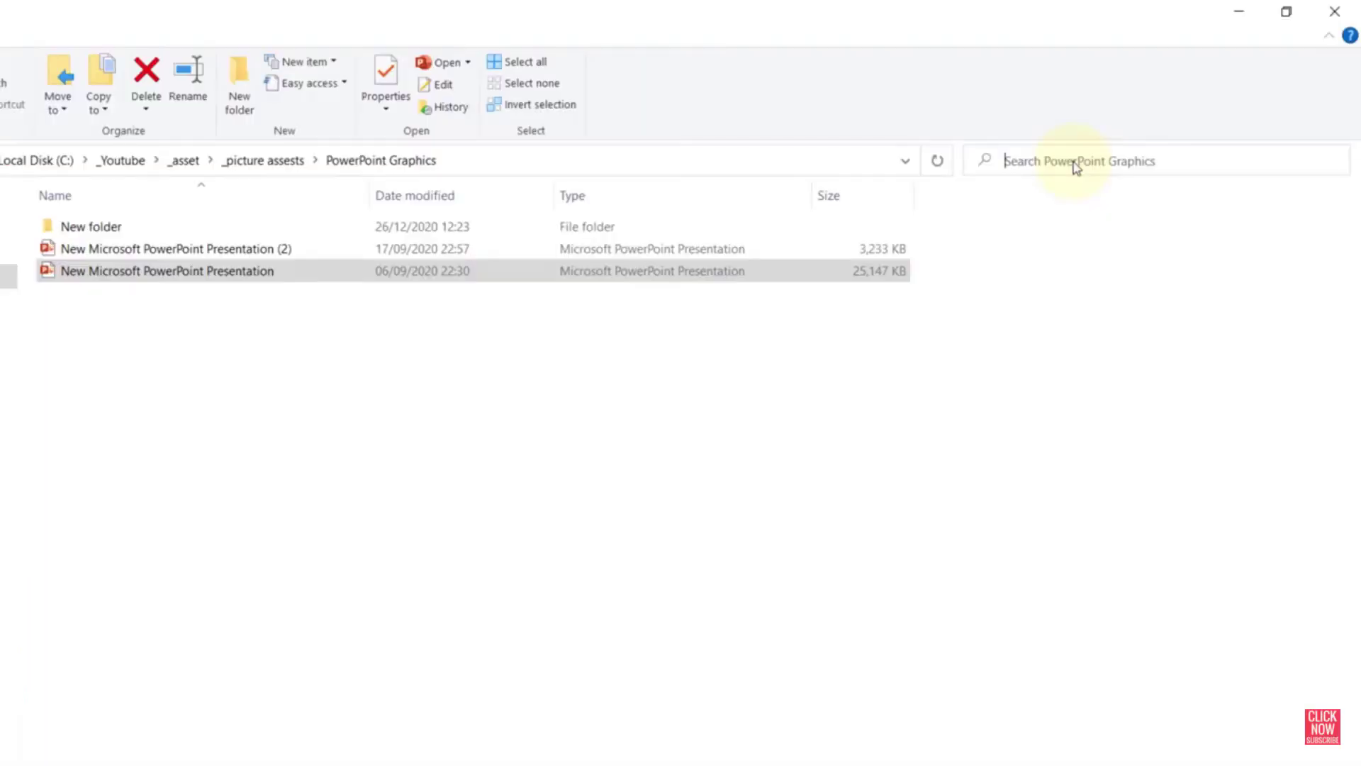
Search the PowerPoint Graphics folder for ext:.pptx files
type("ext:")
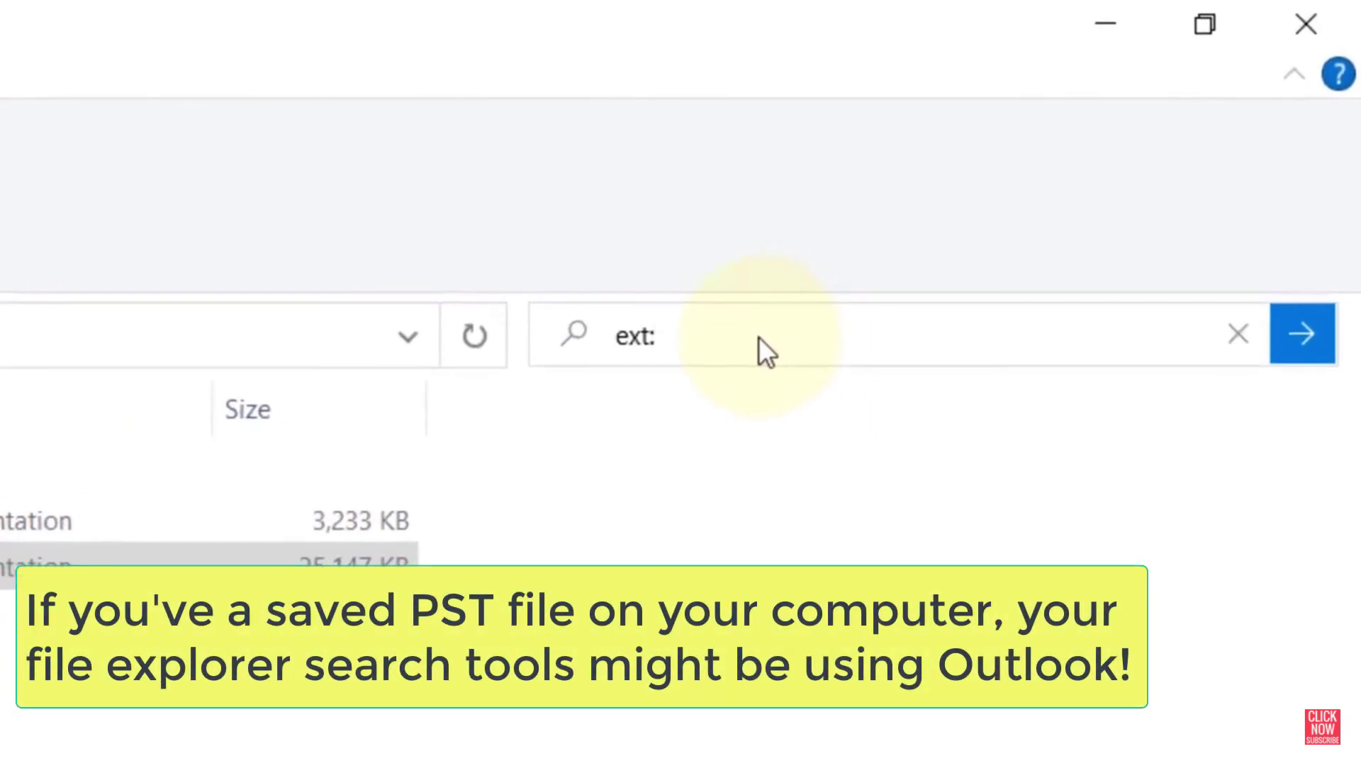
type(".pptx")
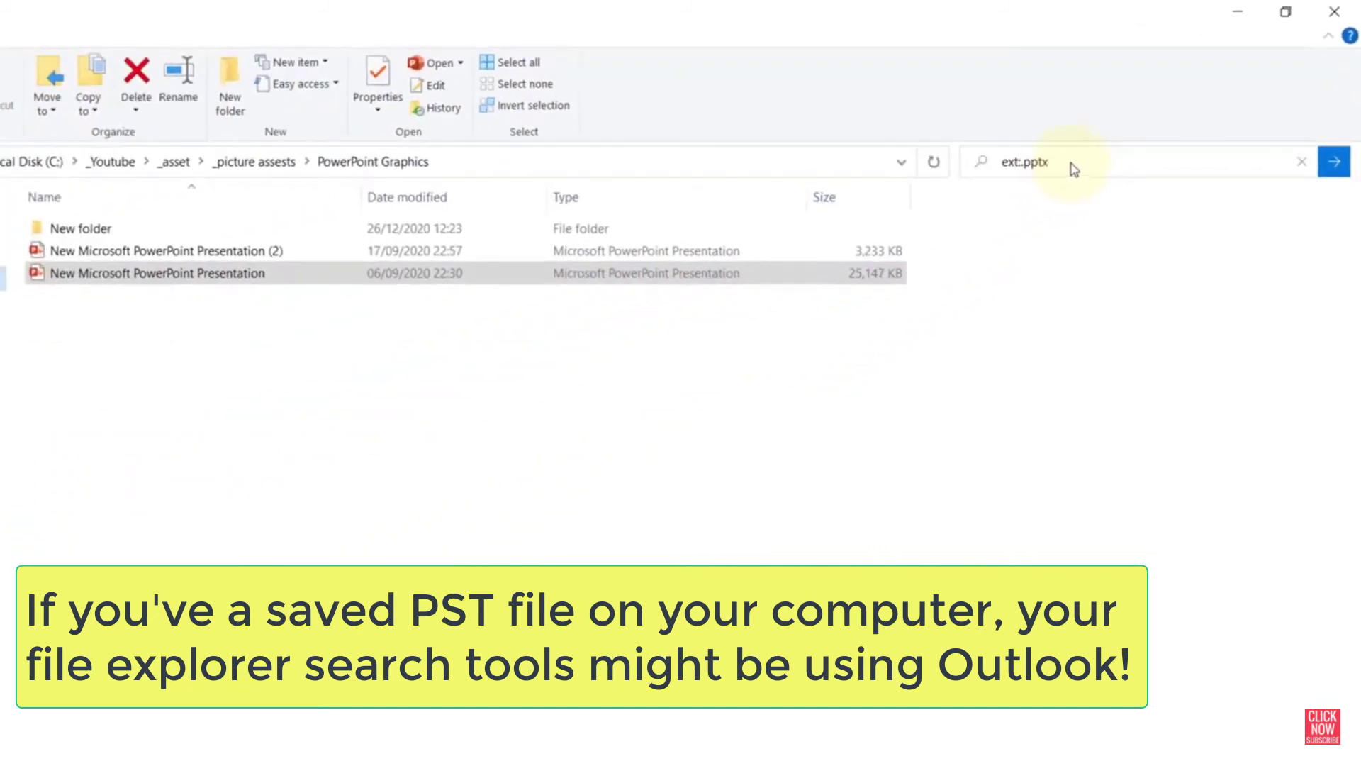
key("Return")
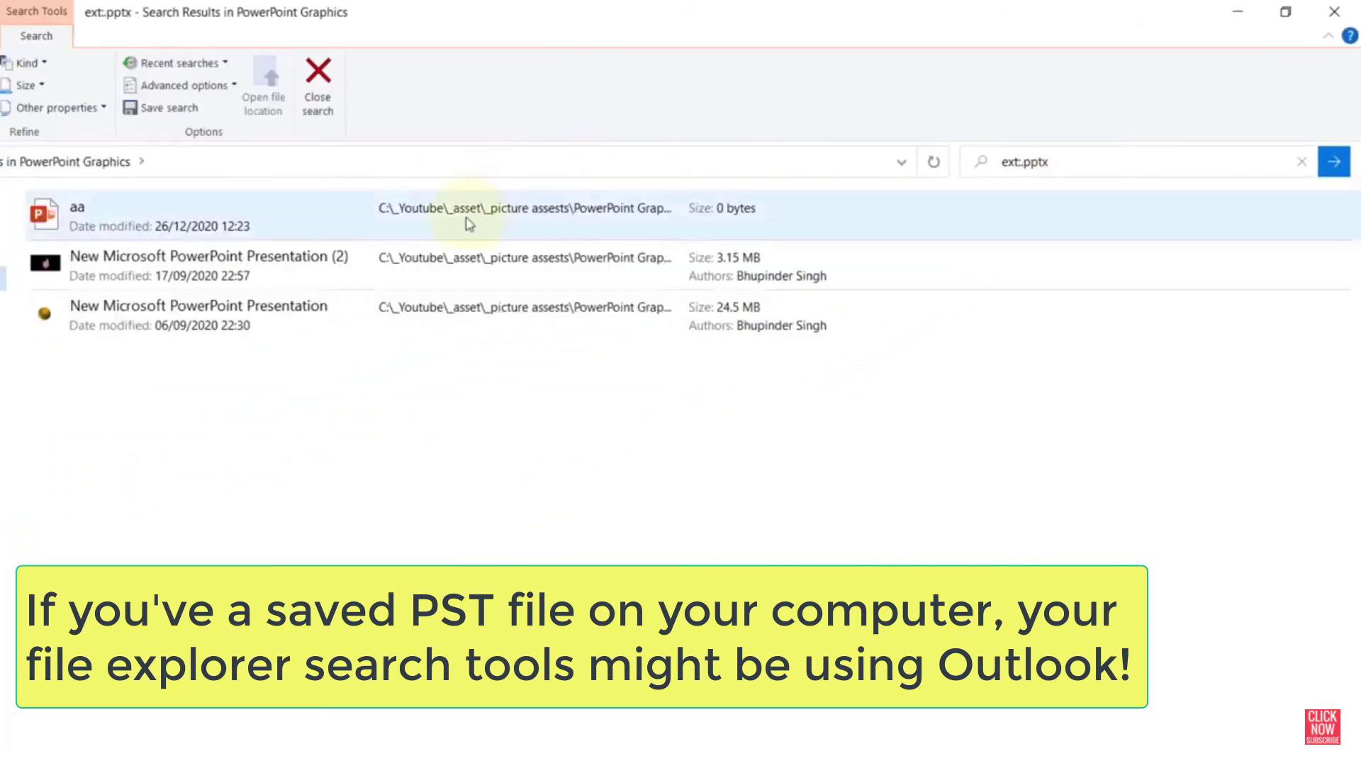